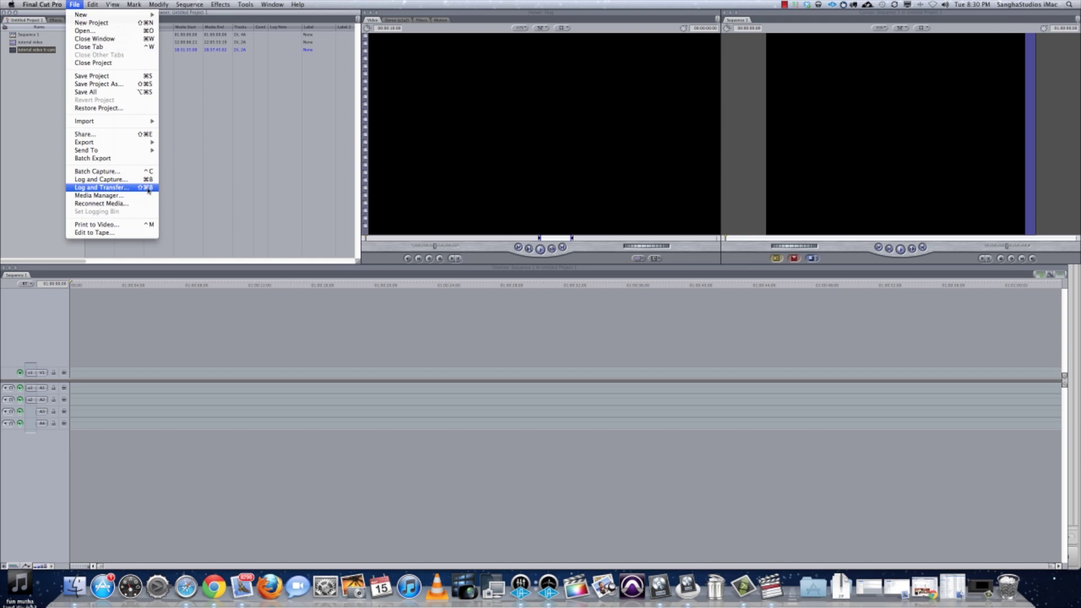
In Log and Transfer, preview the tutorial video clip, scrubbing ahead to the guitarist.
left_click(102, 190)
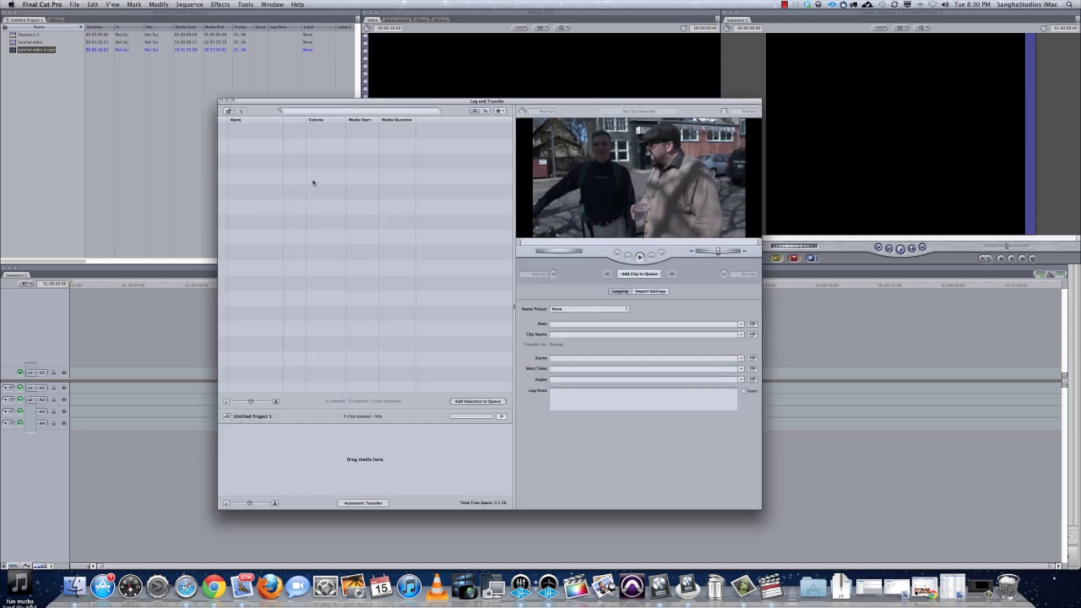
left_click(255, 282)
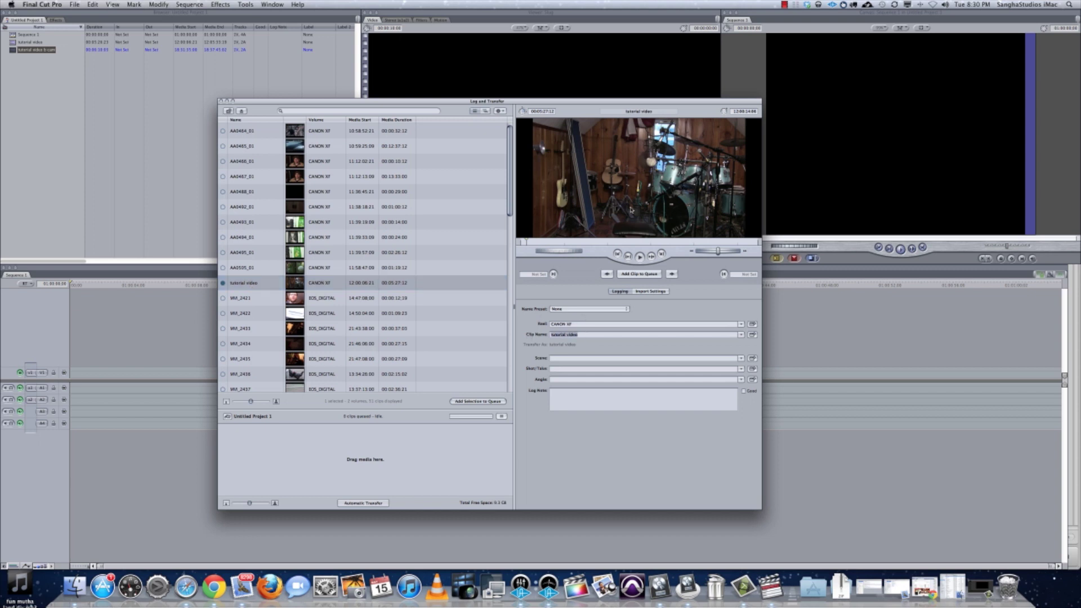
left_click(674, 241)
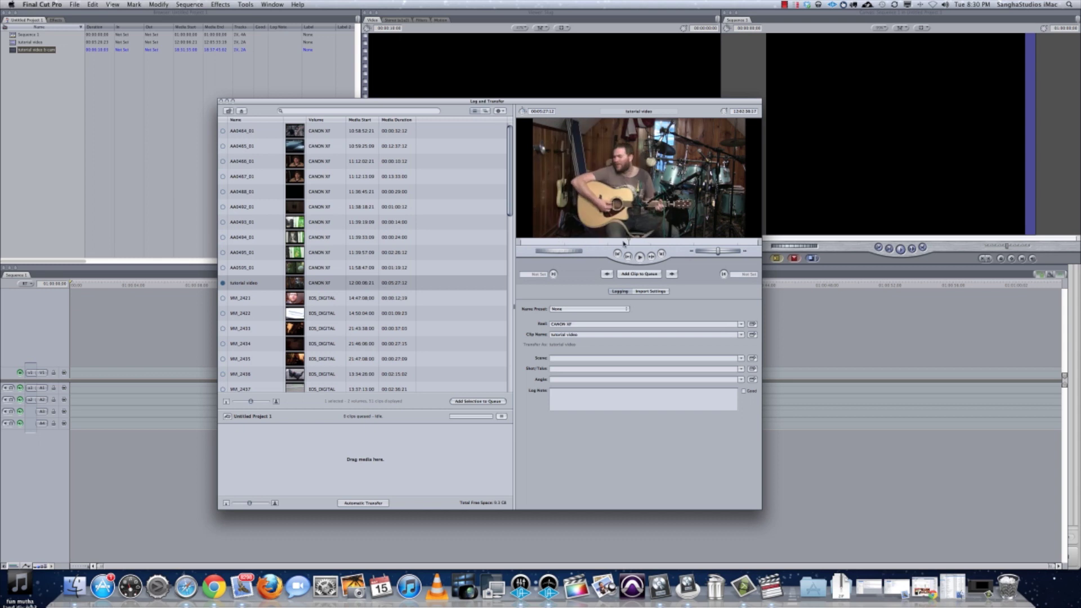
left_click_drag(674, 241, 699, 237)
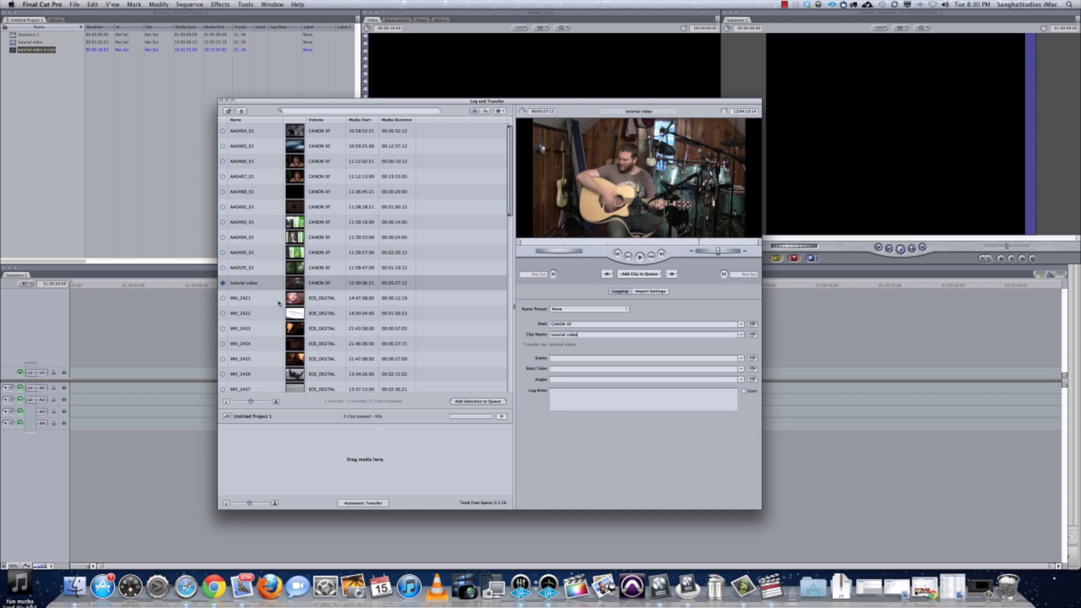
Queue the tutorial video clip for transfer and select tutorial video b cam.
scroll(278, 303, "down", 10)
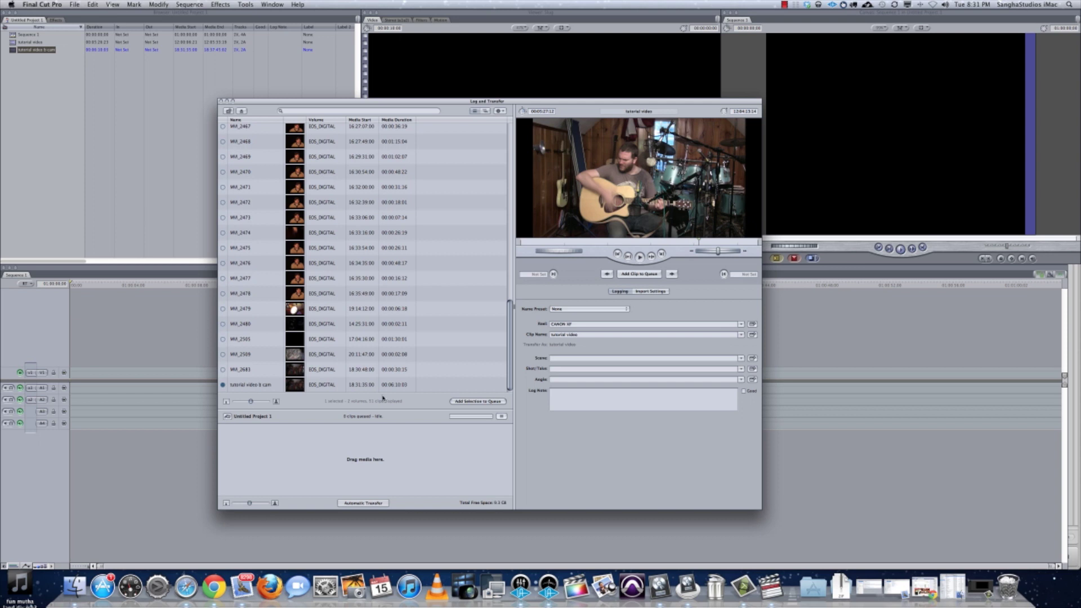
left_click(489, 402)
left_click(276, 385)
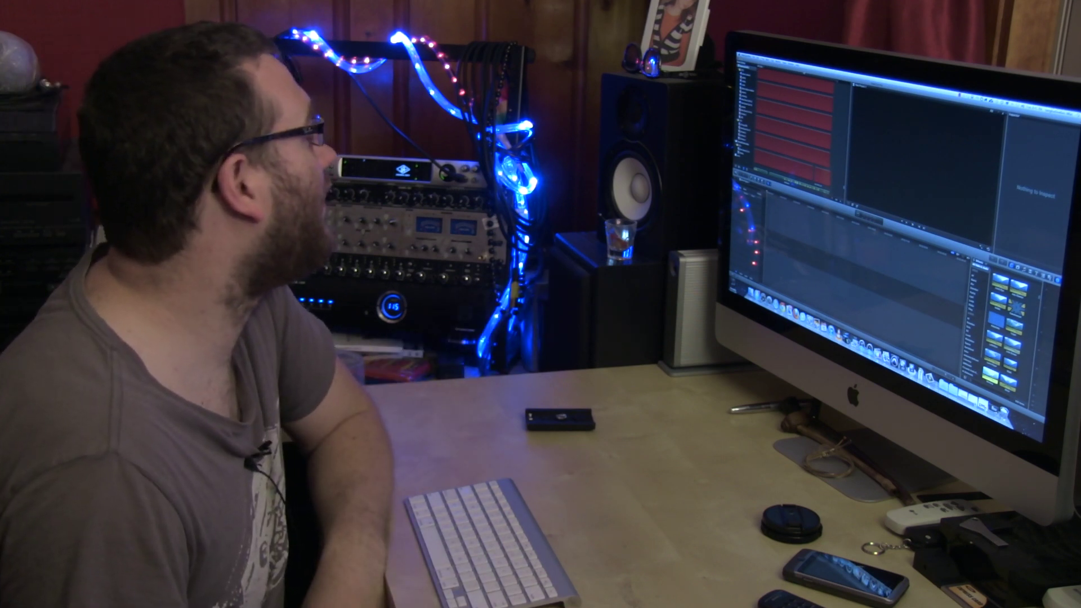
Switch to Final Cut Pro X with the empty event and New Project 1 open.
left_click(755, 55)
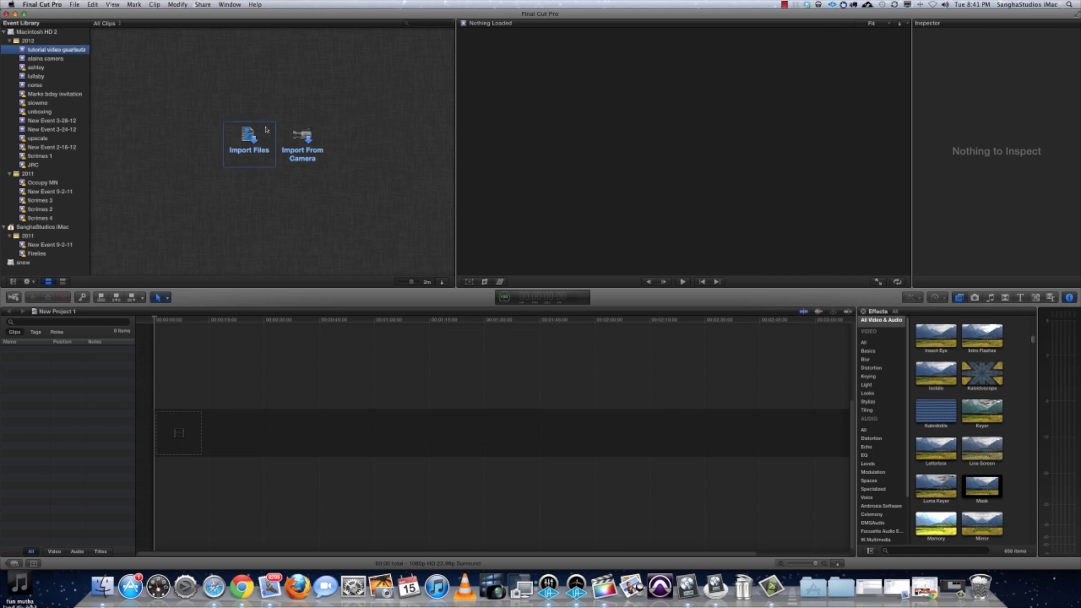
In Import Files, browse to snow > FCP > JEAN HOUSE 2 > Capture Scratch > Untitled Project 1.
left_click(249, 142)
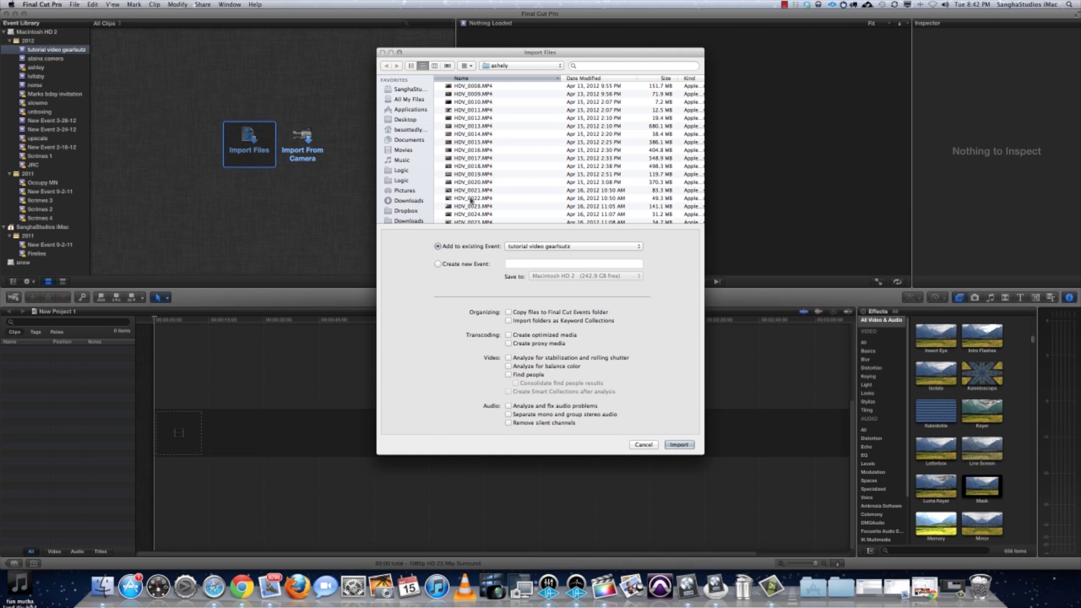
left_click(503, 65)
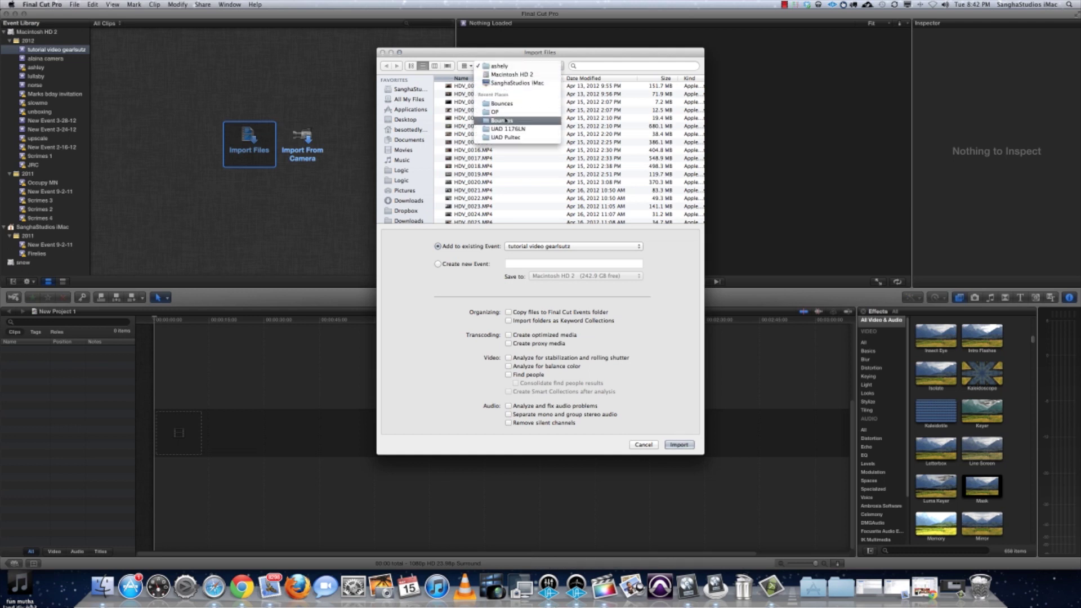
left_click(470, 55)
left_click(501, 67)
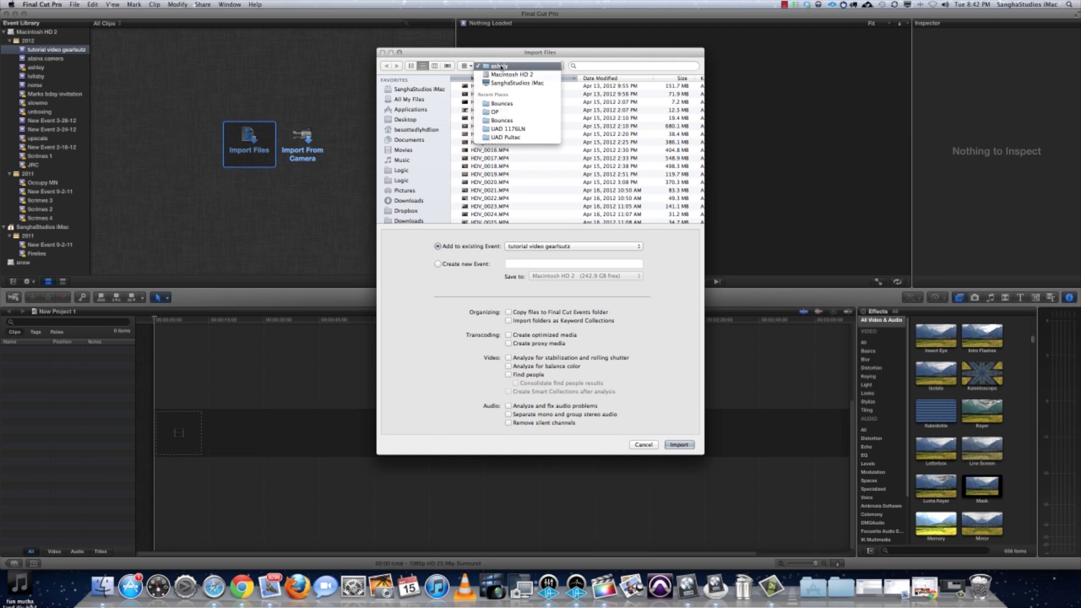
left_click(415, 104)
scroll(414, 158, "down", 5)
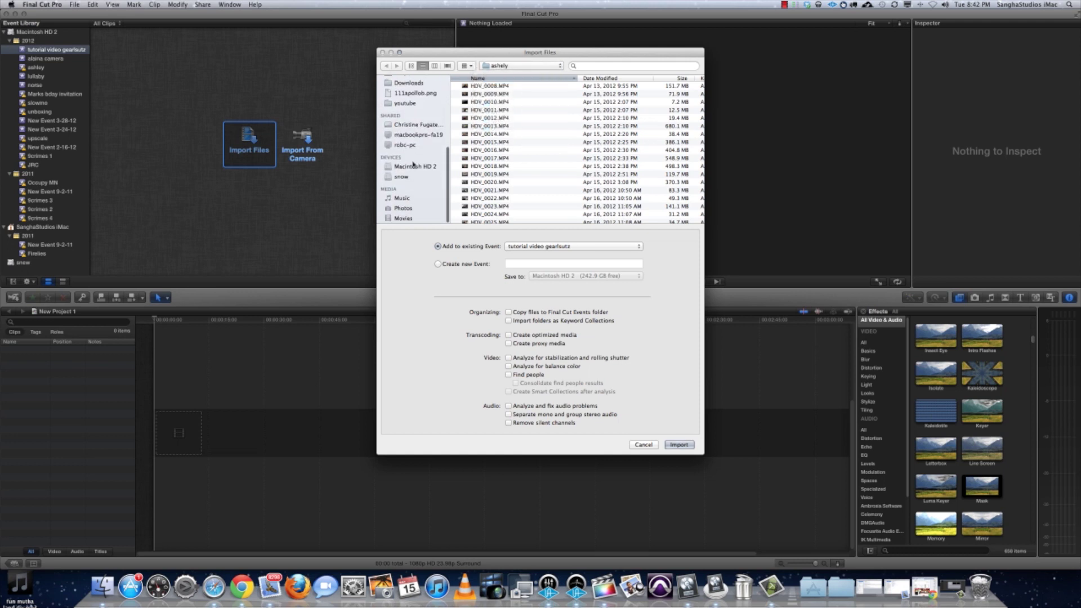
left_click(410, 178)
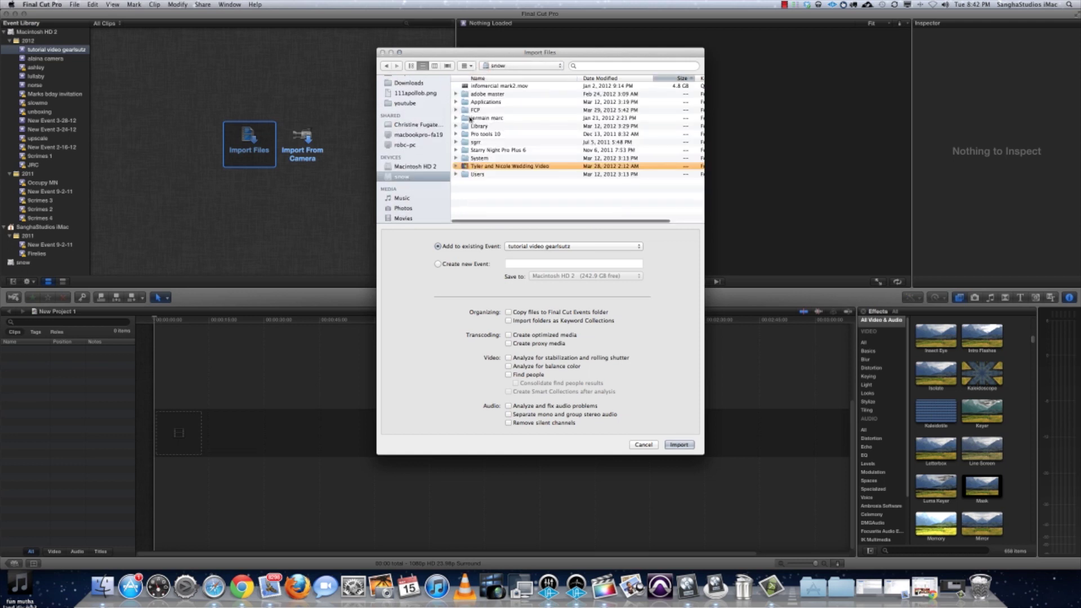
double_click(476, 110)
double_click(476, 86)
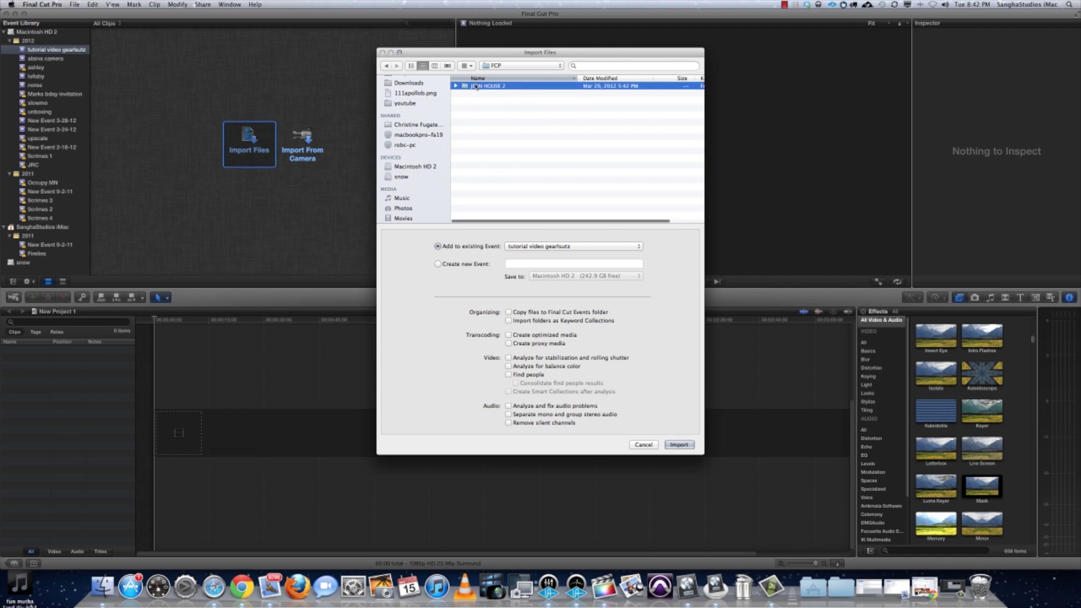
double_click(484, 94)
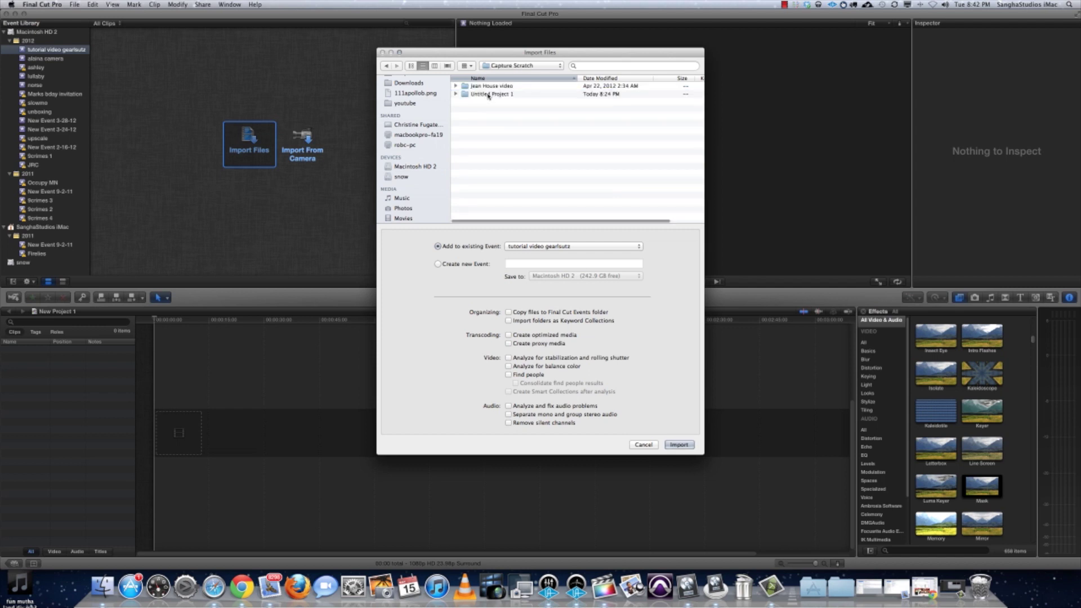
double_click(488, 93)
Select tutorial video.mov and tutorial video b cam.mov and import them.
left_click(485, 88)
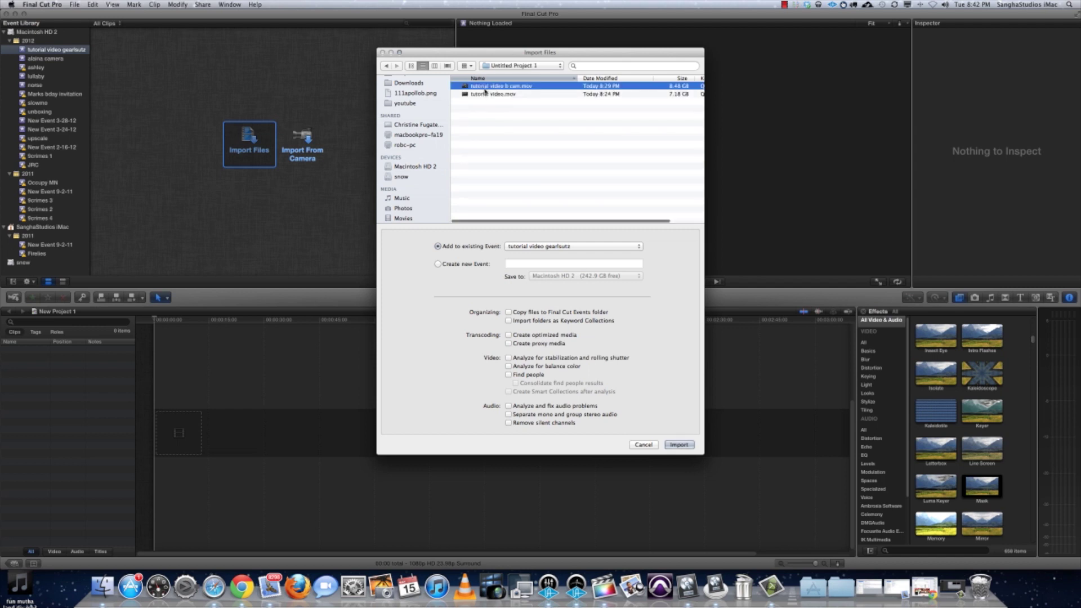
key("super+a")
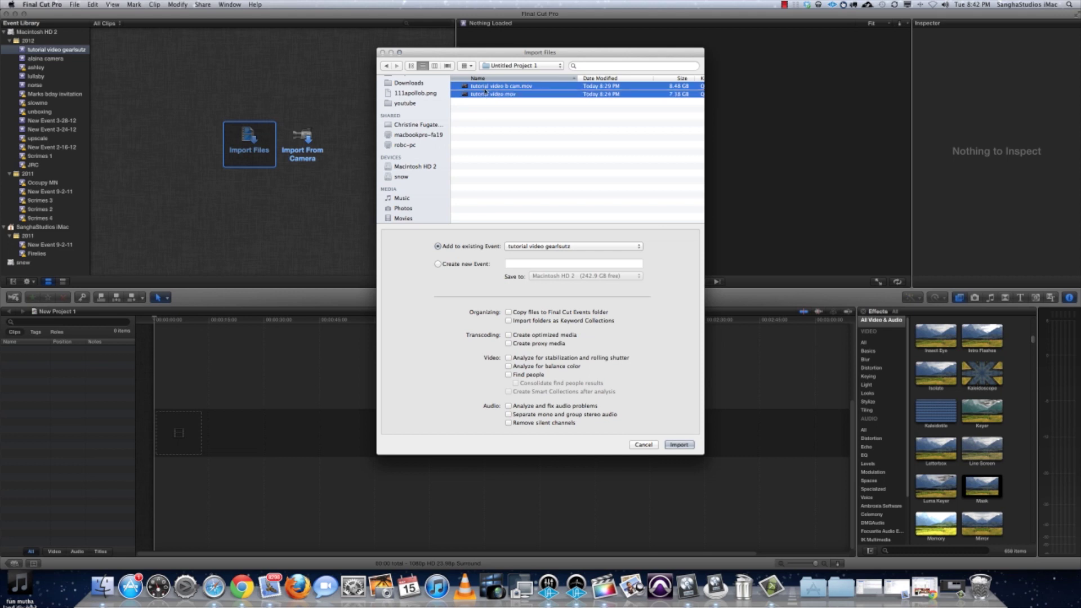
left_click(679, 445)
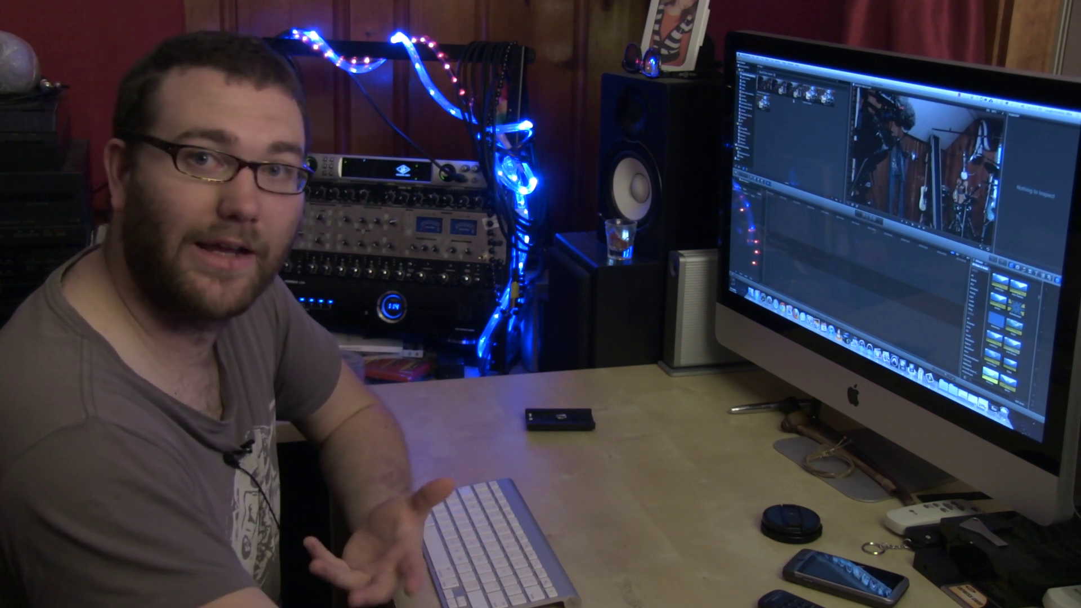
Switch from Final Cut Pro X to the Logic audio project with Cmd+Tab.
key("super+Tab")
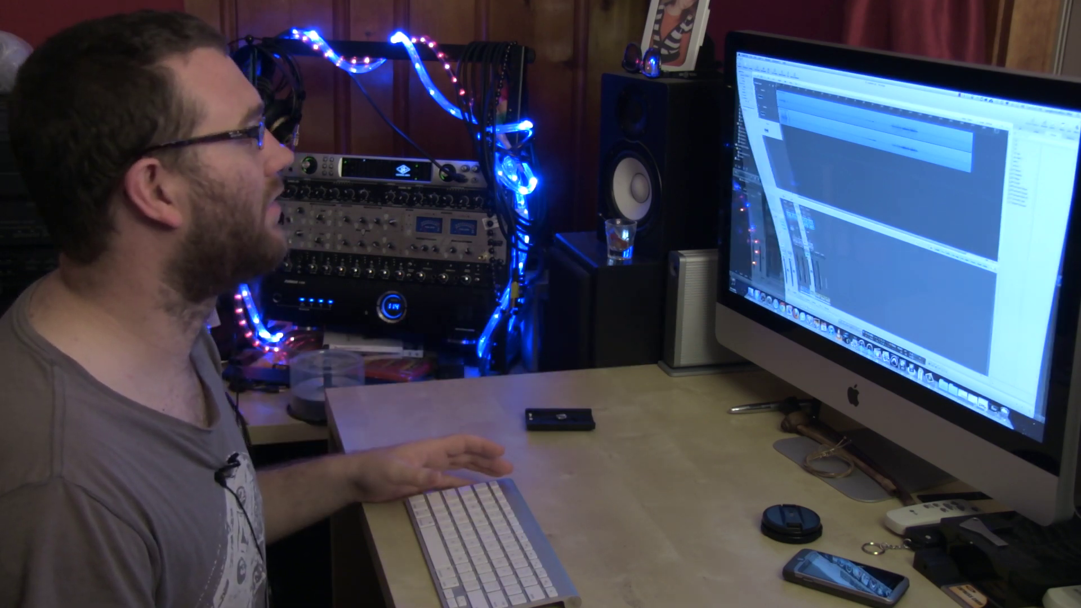
Return from Logic to Final Cut Pro X with Cmd+Tab.
key("super+Tab")
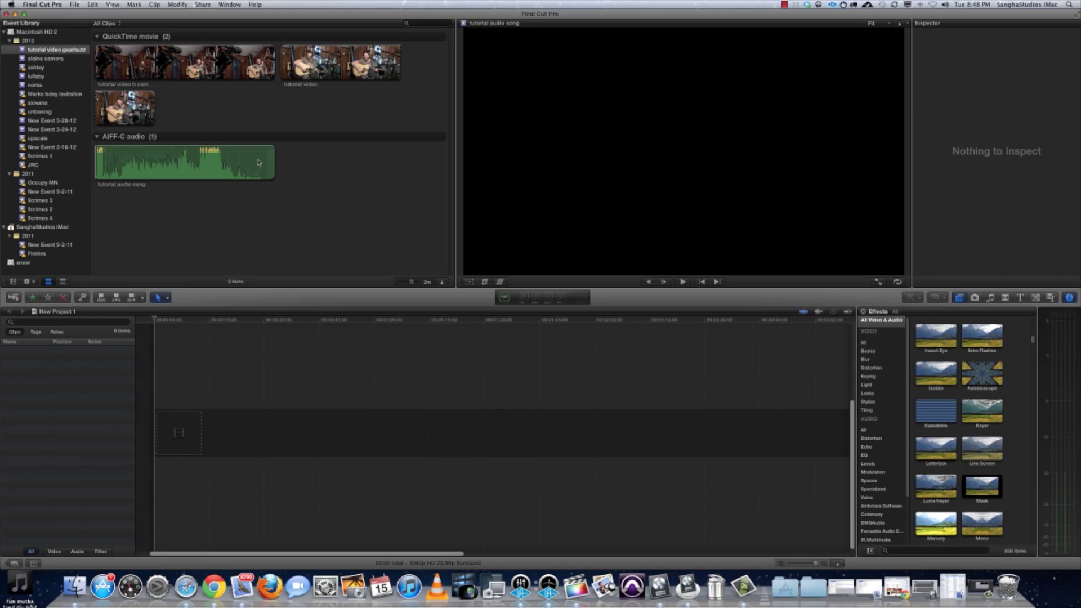
Synchronize the tutorial video b cam clip with the tutorial audio song.
left_click_drag(228, 225, 191, 34)
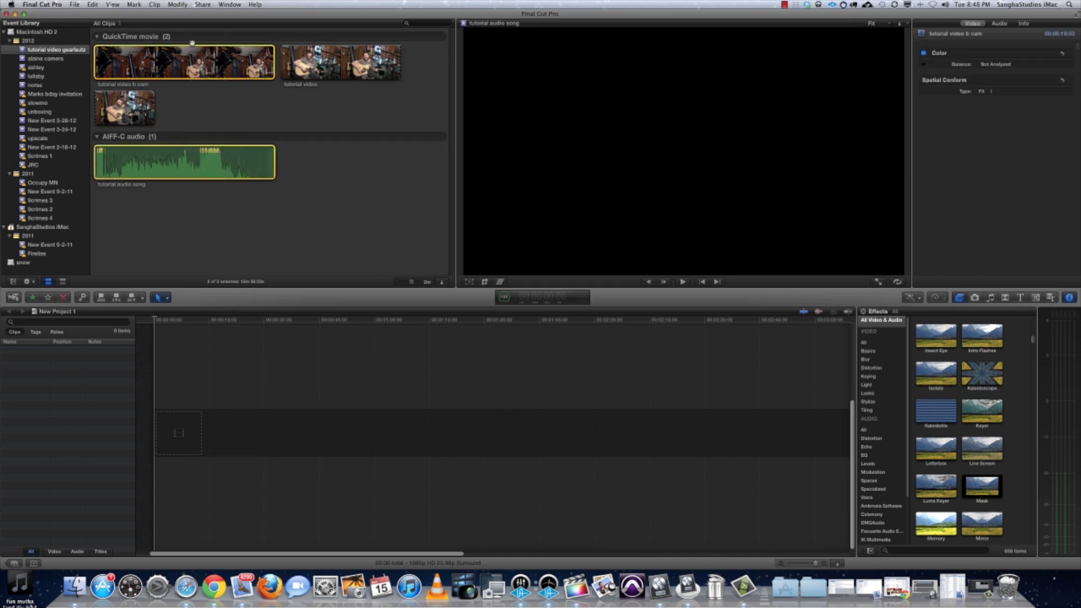
right_click(205, 70)
left_click(221, 90)
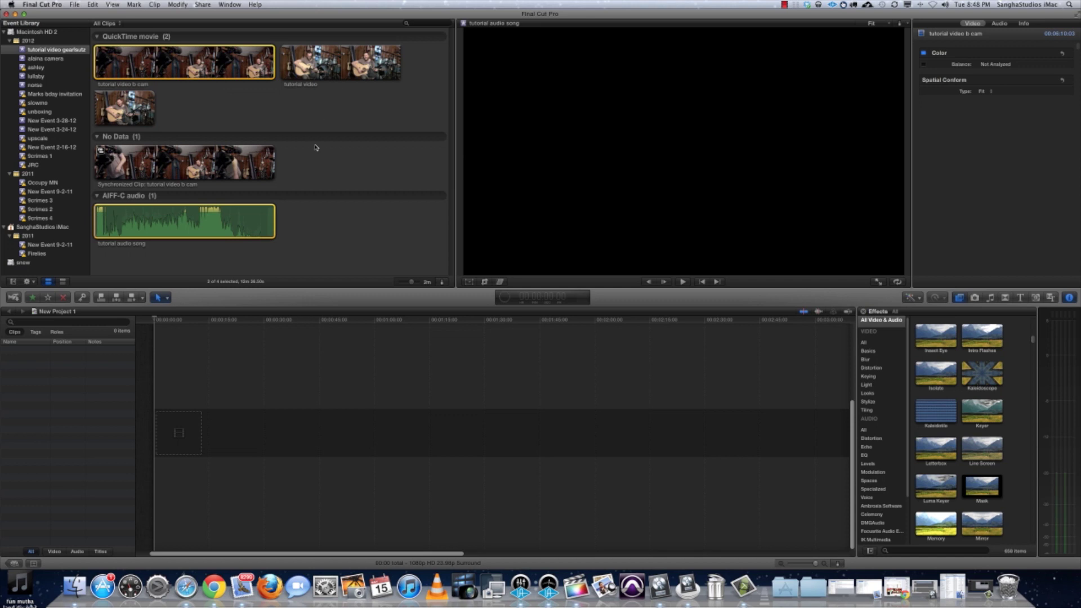
Synchronize the tutorial video clip with the audio song, then marquee-select both synchronized clips.
left_click(333, 72)
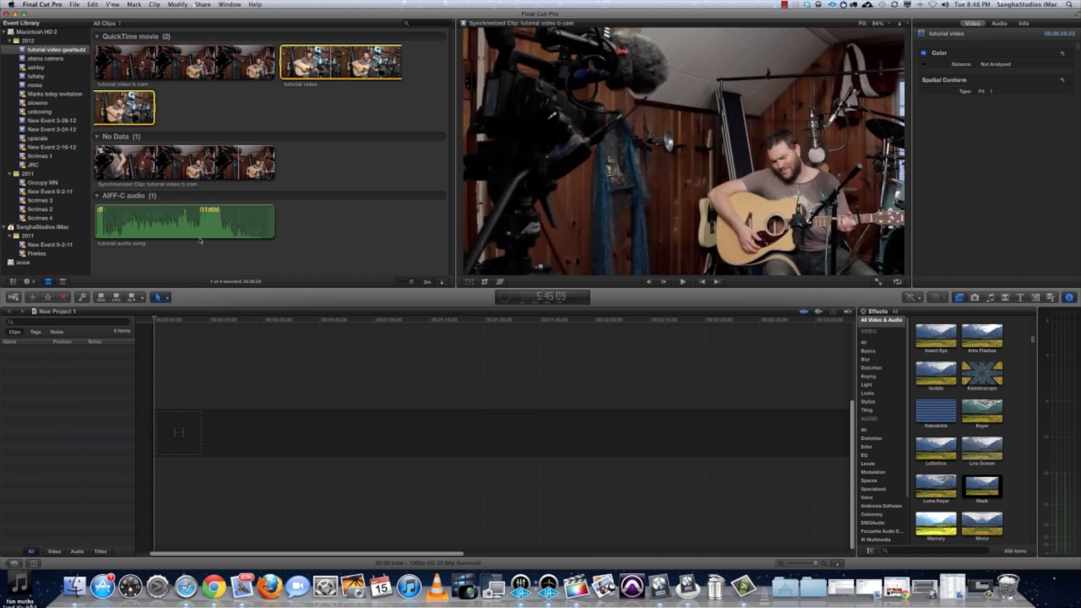
left_click(200, 239)
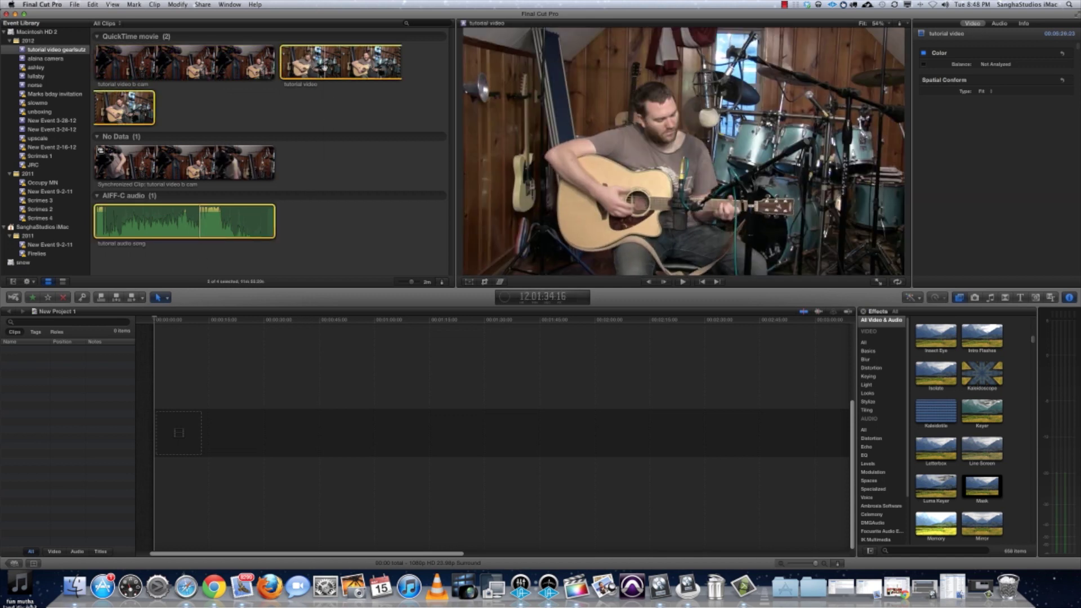
right_click(326, 71)
left_click(354, 88)
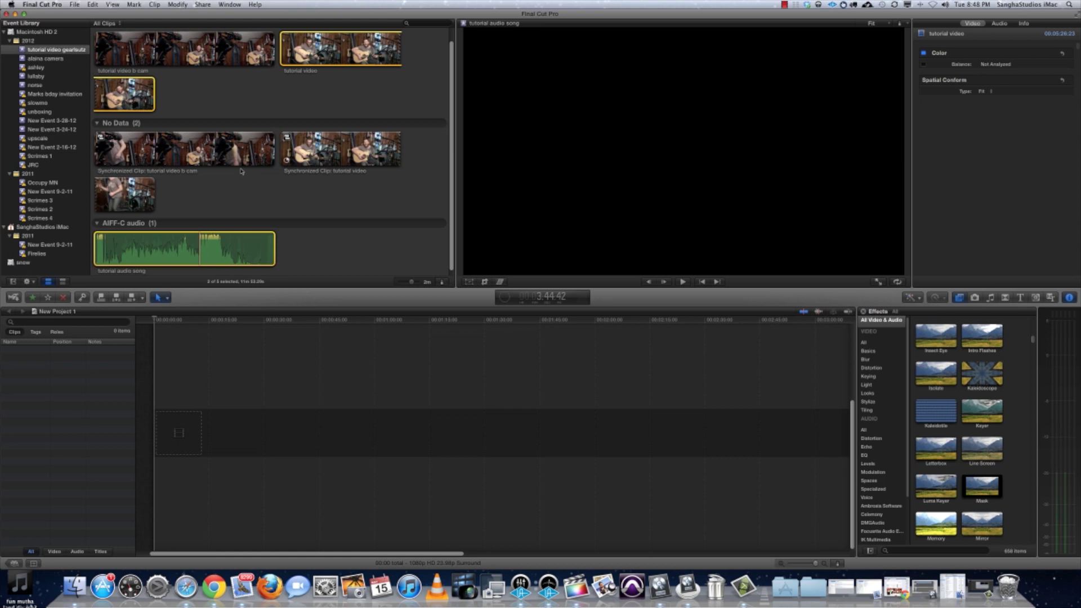
left_click_drag(415, 210, 116, 143)
Create a multicam clip named 'tutorial multicam' from the selected clips using automatic settings.
right_click(116, 143)
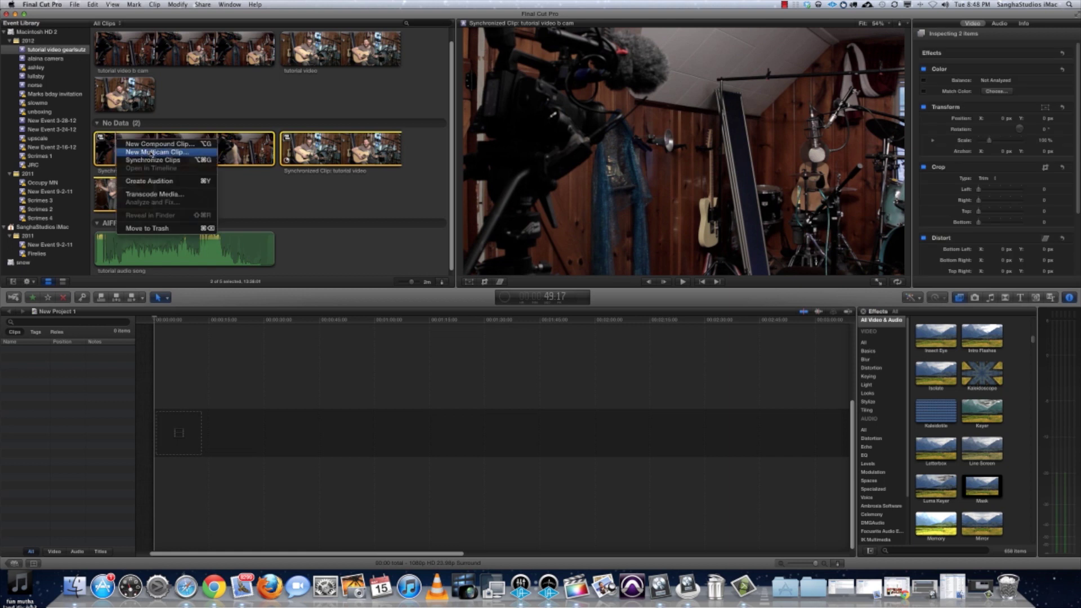
left_click(151, 152)
left_click(445, 94)
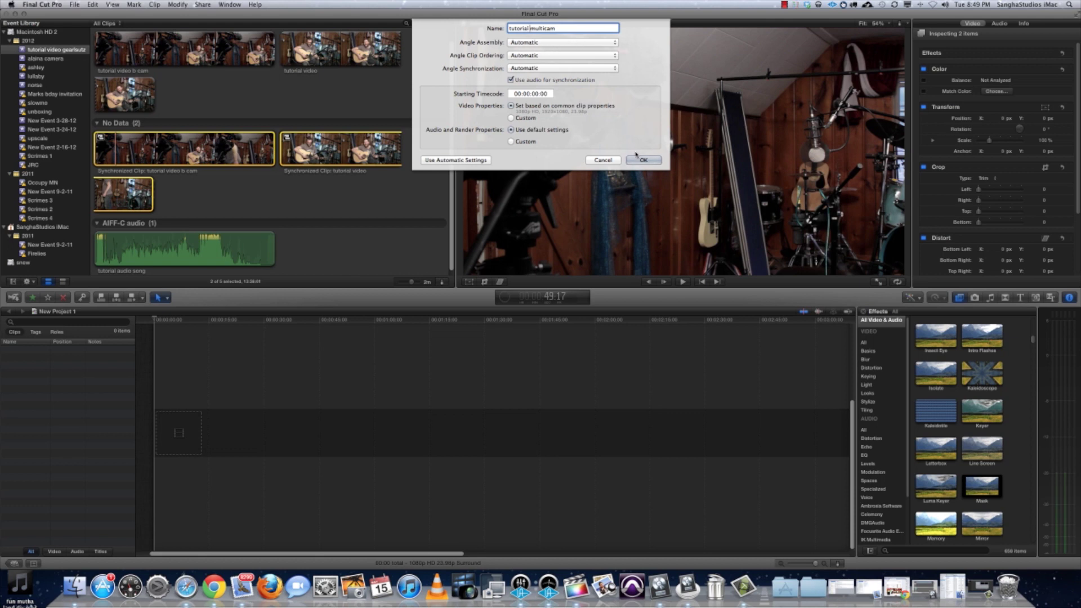
left_click(457, 160)
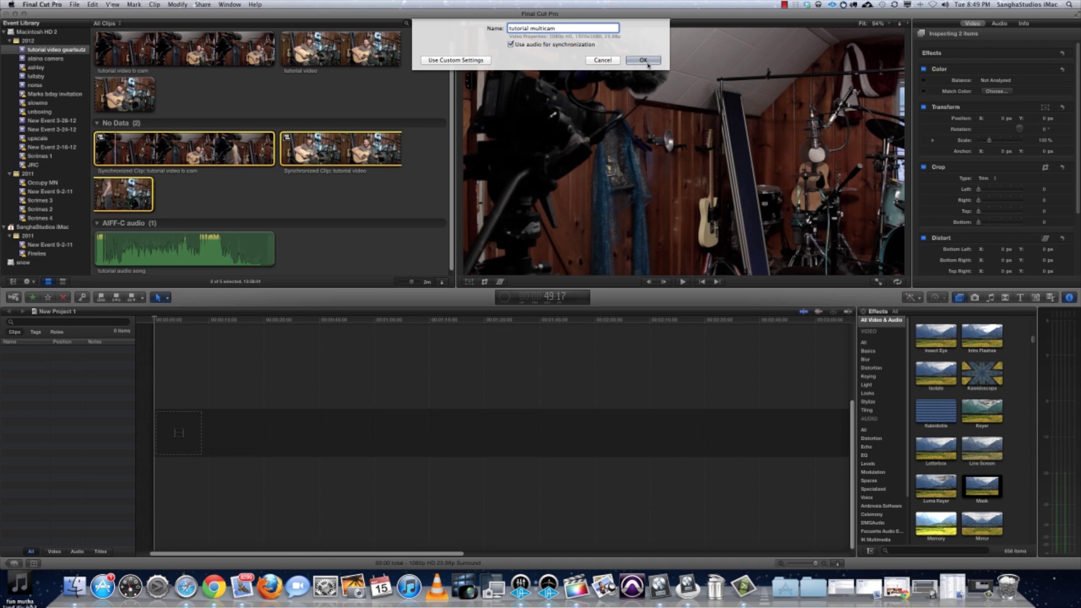
left_click(644, 60)
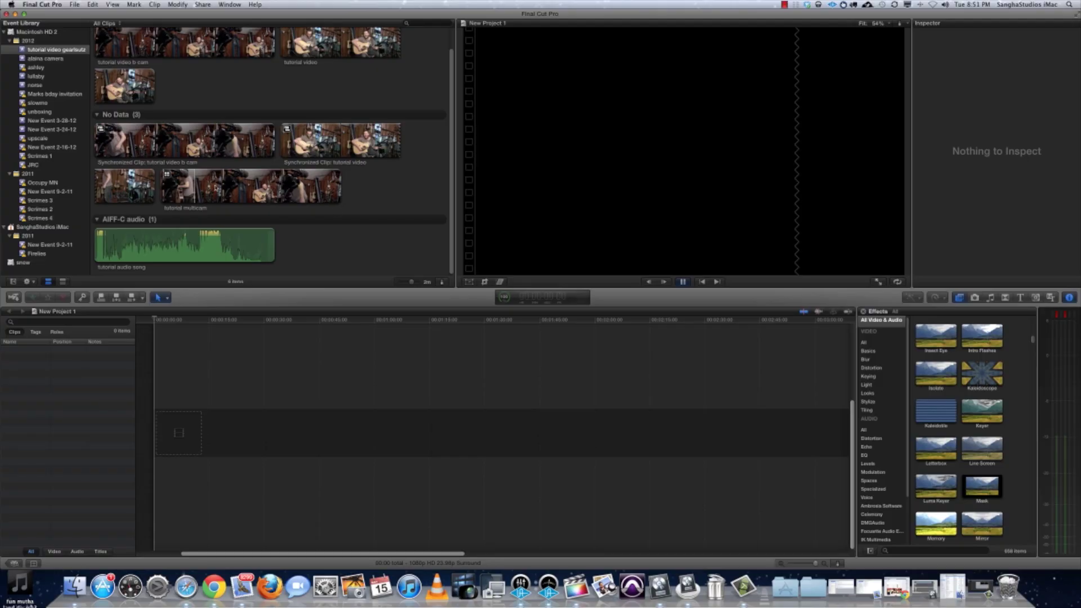
Drag the tutorial multicam clip from the event browser into the New Project 1 timeline.
left_click(227, 185)
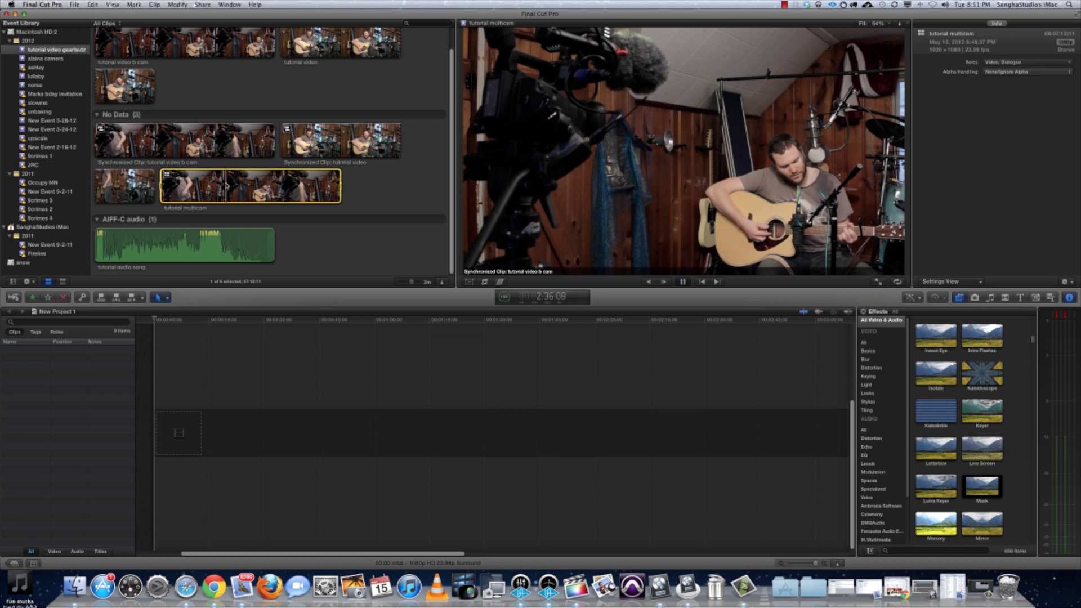
left_click_drag(227, 186, 272, 414)
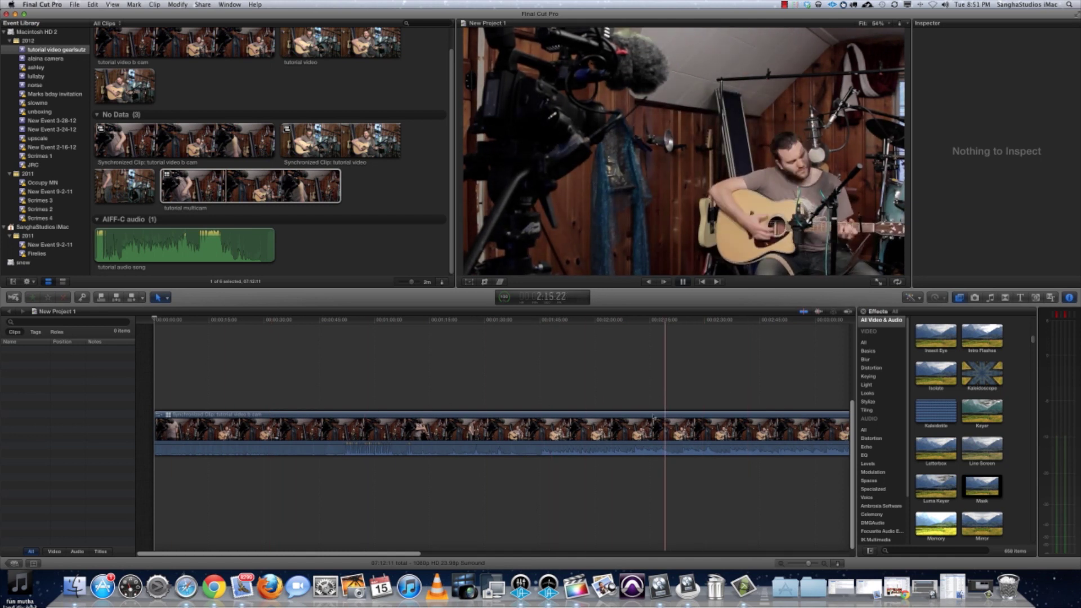
left_click(637, 431)
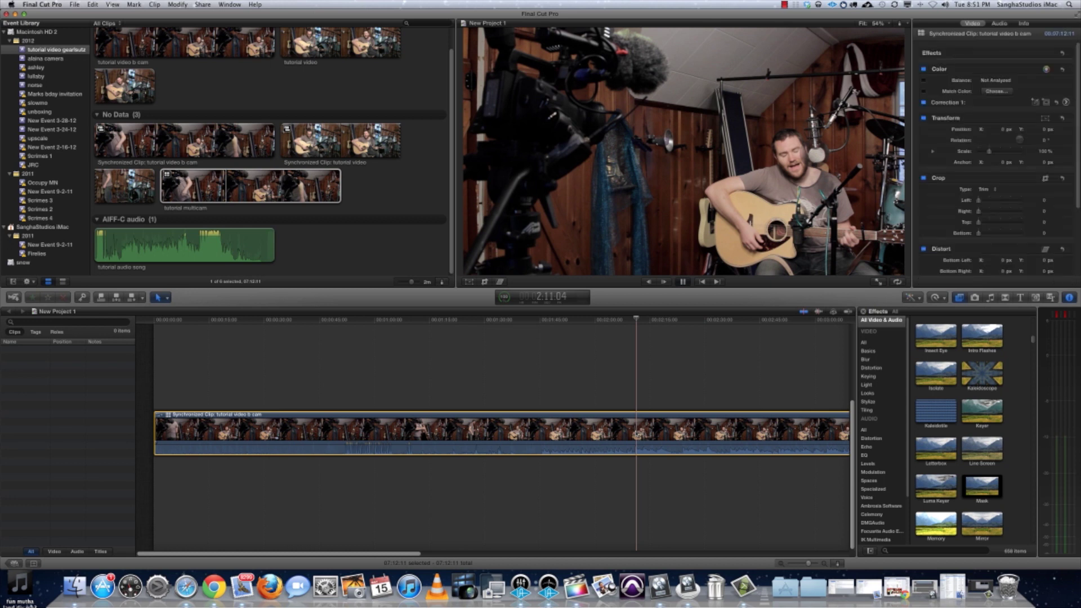
left_click(615, 159)
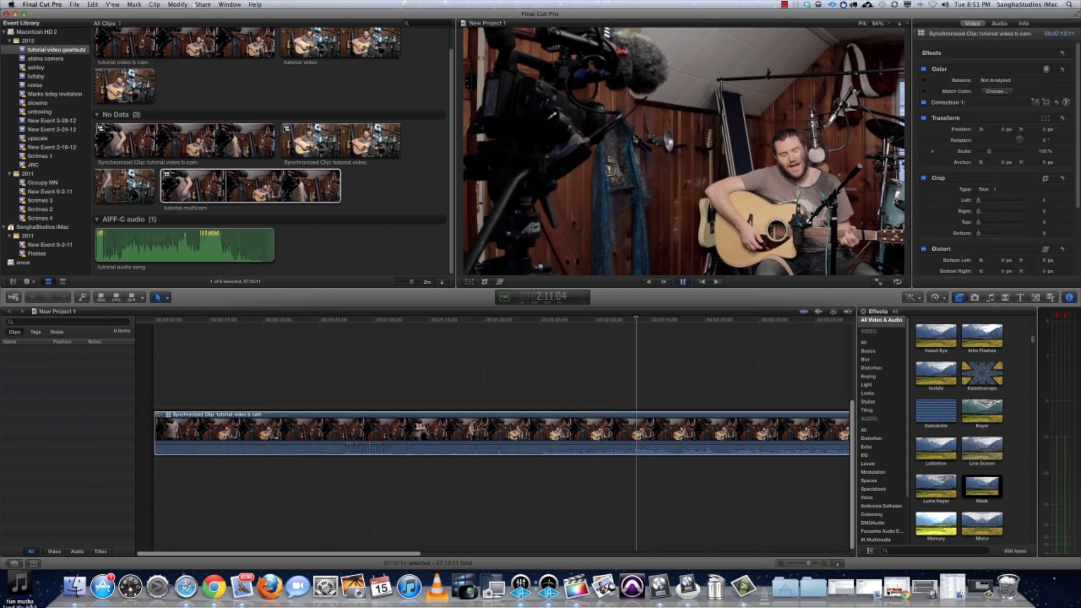
left_click(901, 24)
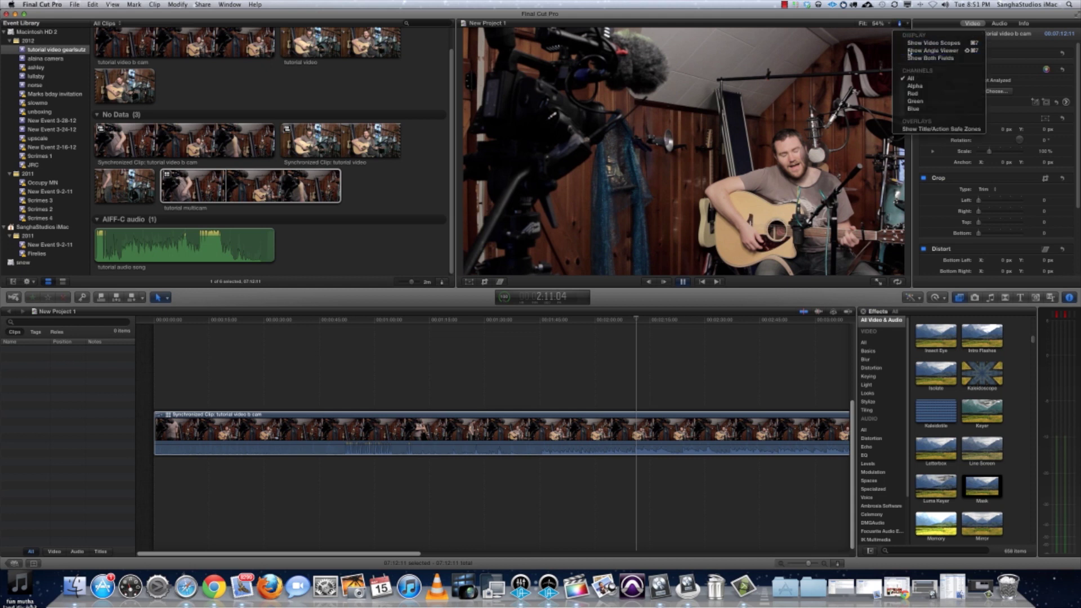
Turn on the Angle Viewer, then cut to angle 2 during playback.
left_click(909, 50)
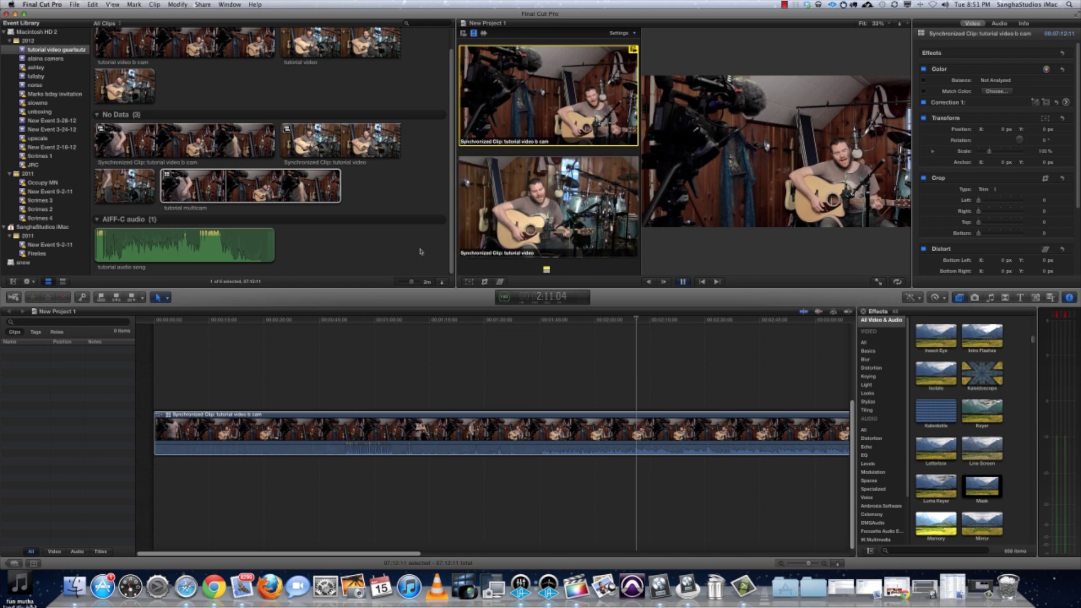
left_click(337, 360)
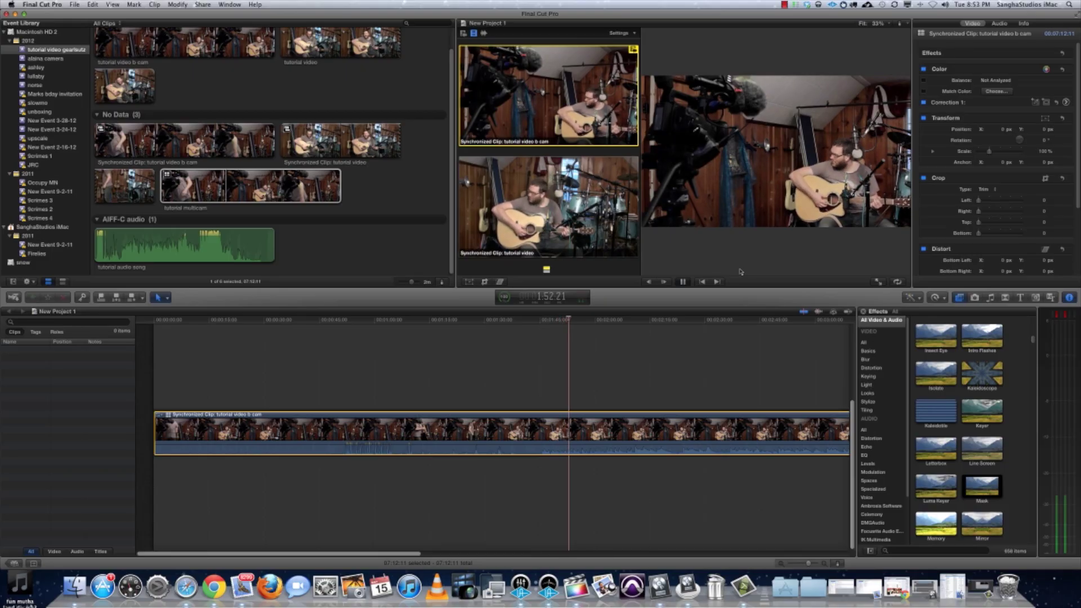
key("2")
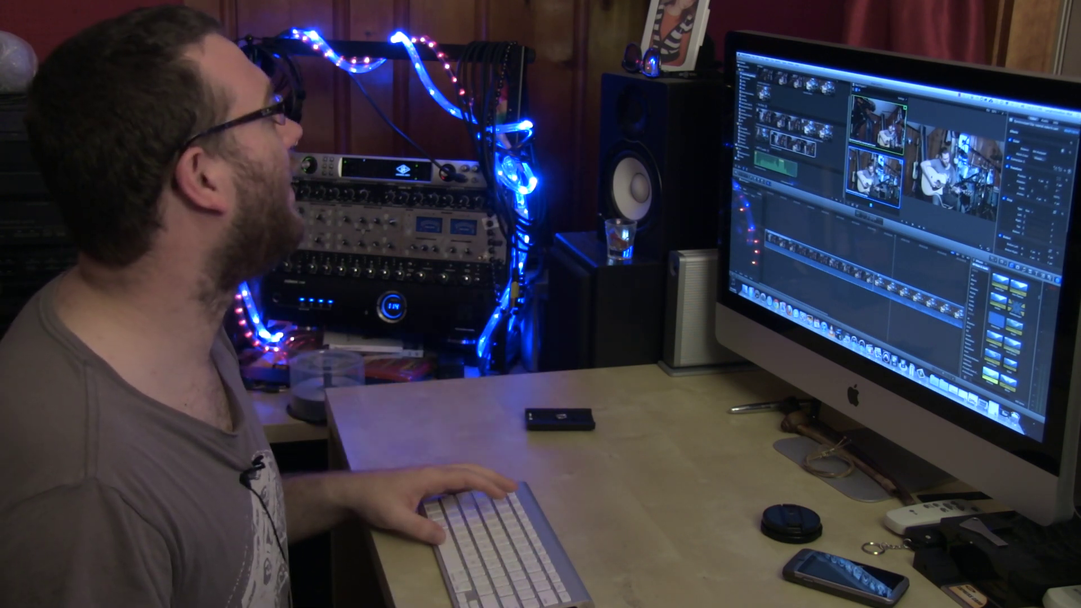
Cut the multicam edit over to the other camera angle during playback.
key("space")
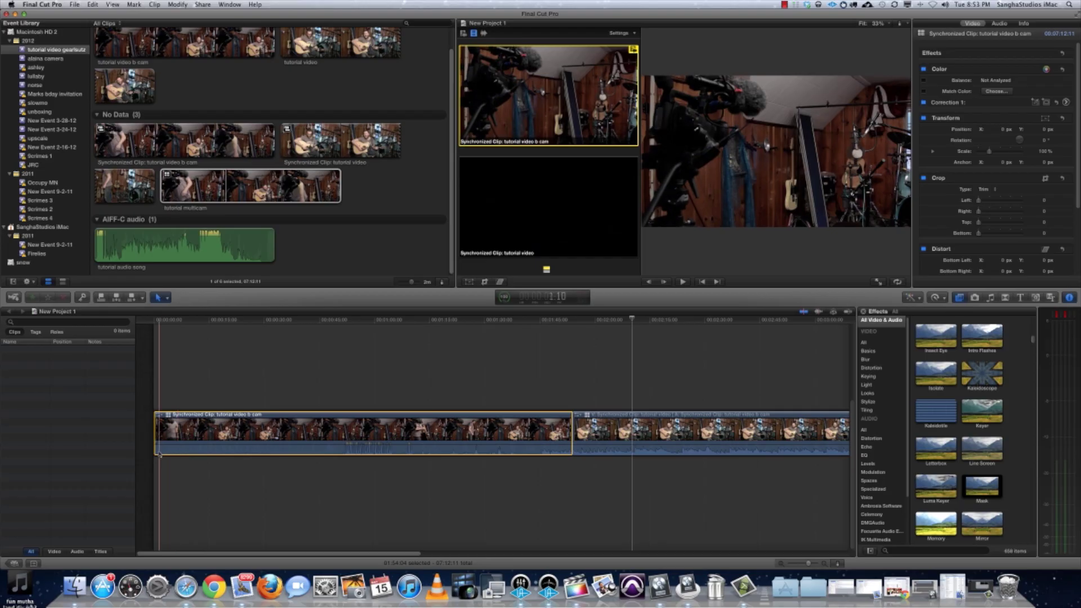
Trim the start of the multicam clip, then try a blade split and undo it.
mouse_move(157, 449)
left_mouse_down()
mouse_move(283, 446)
mouse_move(142, 442)
left_mouse_up()
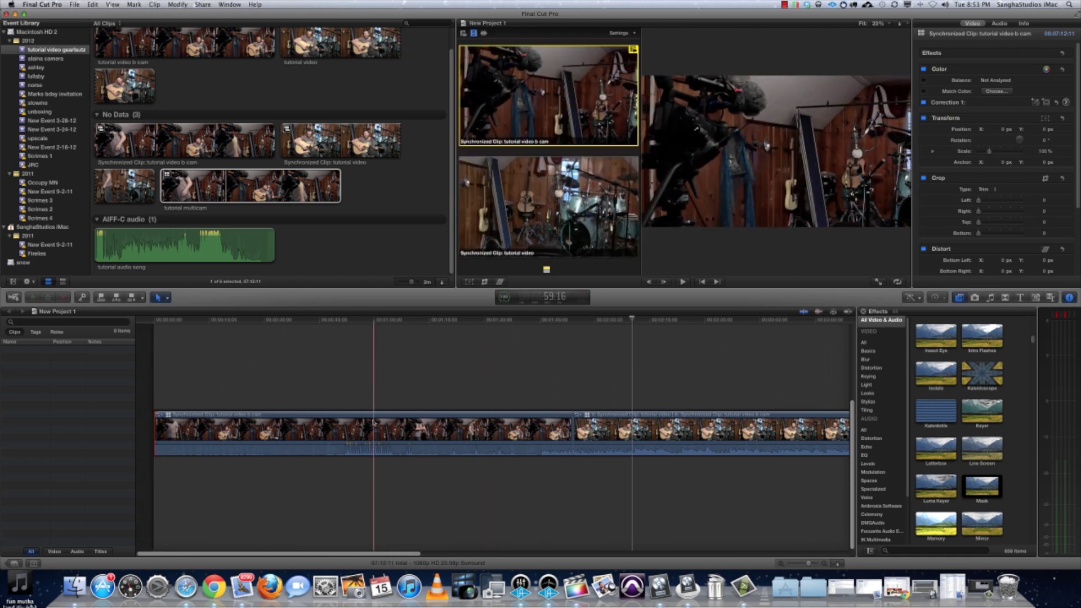
key("s")
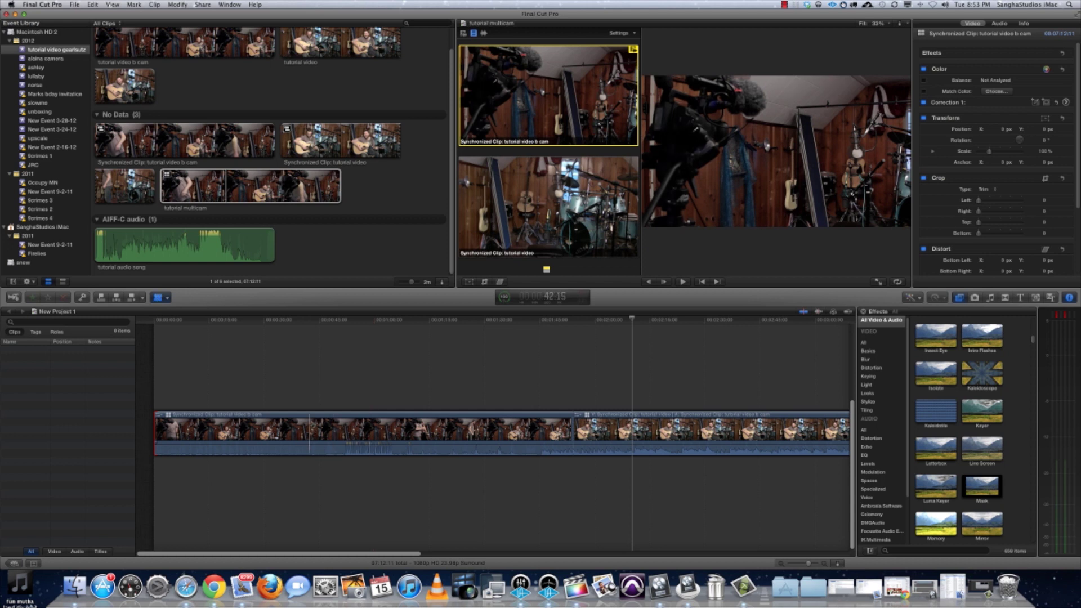
left_click(317, 434)
key("super+z")
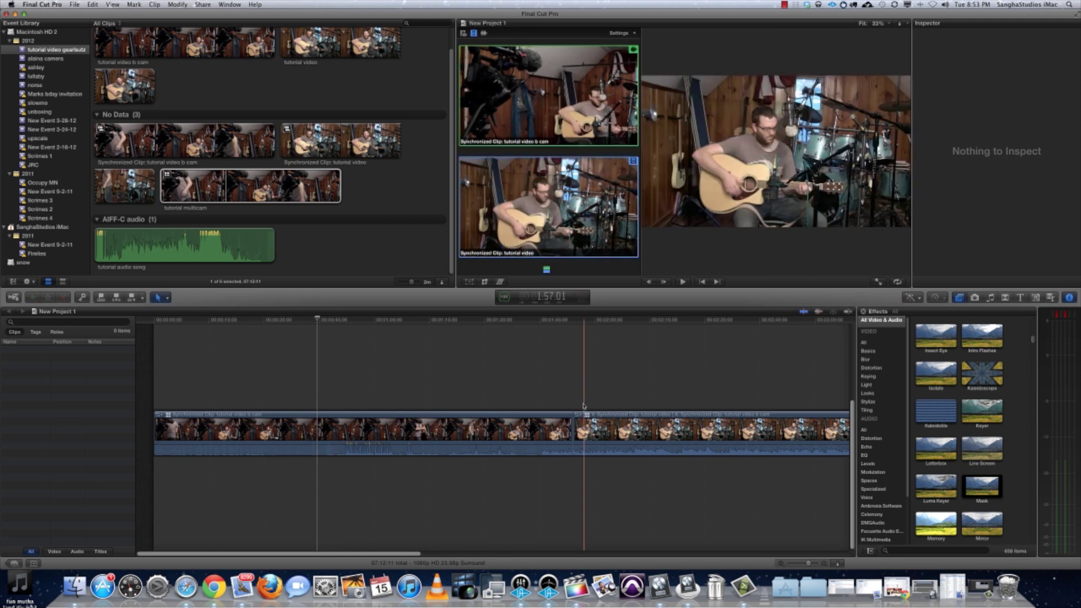
Bring up the Share menu's Export Media option for New Project 1.
scroll(583, 405, "right", 10)
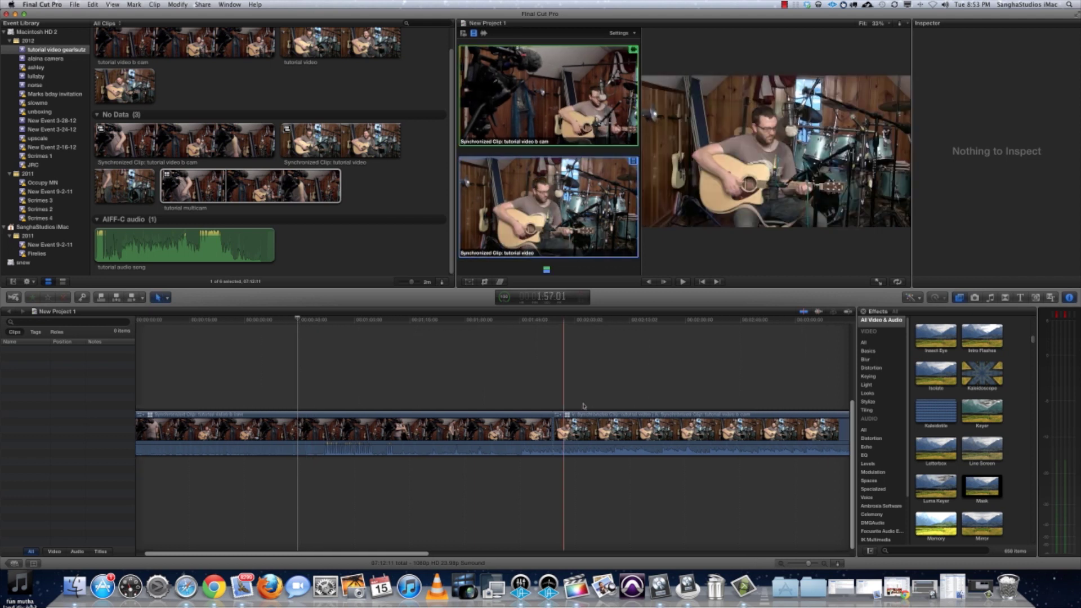
left_click(231, 4)
mouse_move(203, 4)
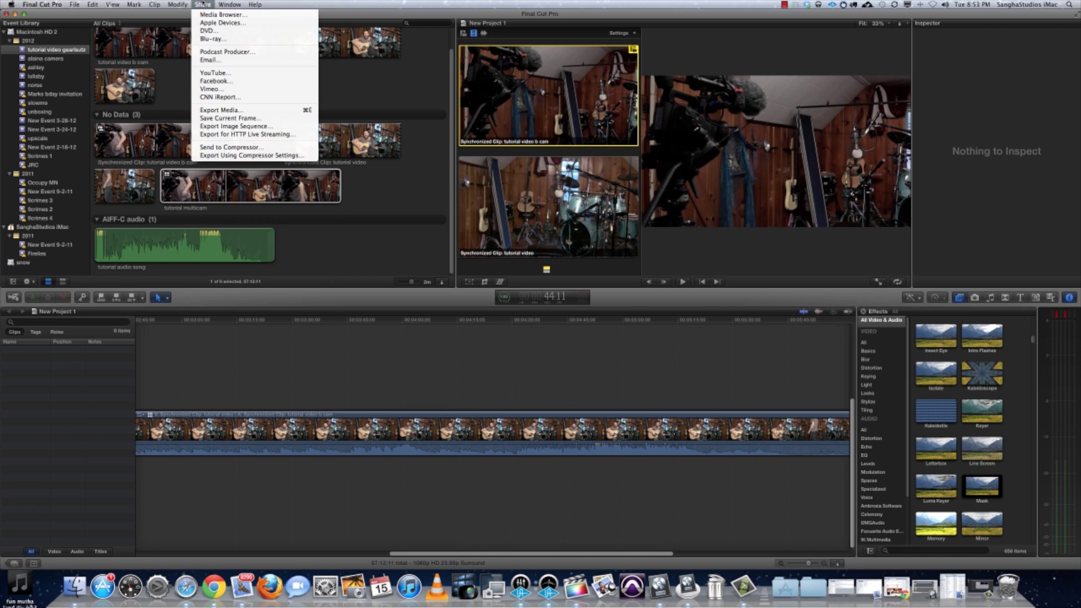
Export New Project 1 as 'tutorial video HQ.mov' into the youtube folder.
left_click(238, 111)
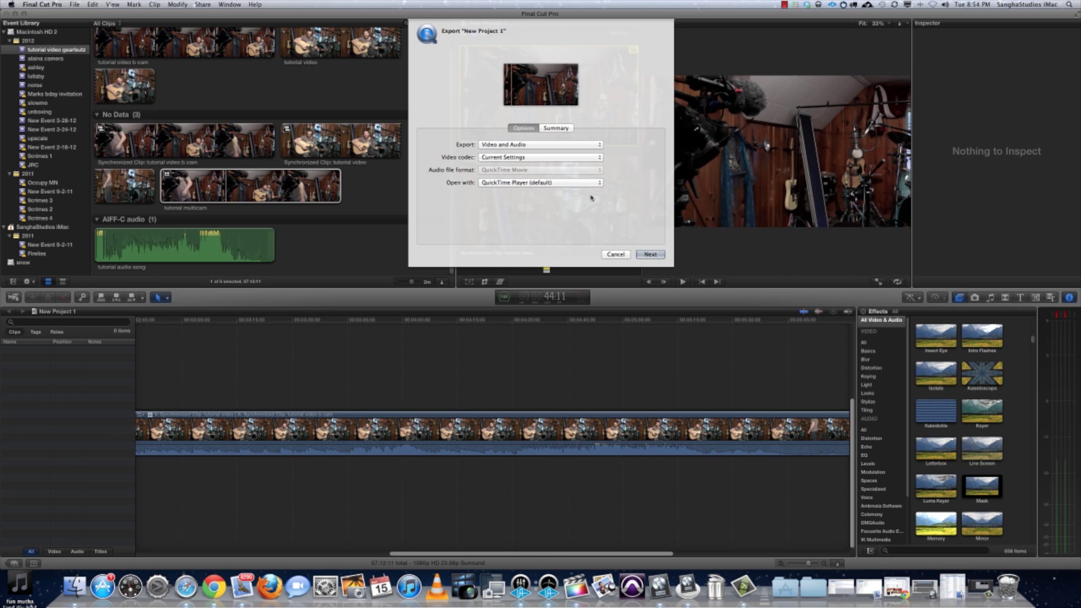
left_click(651, 255)
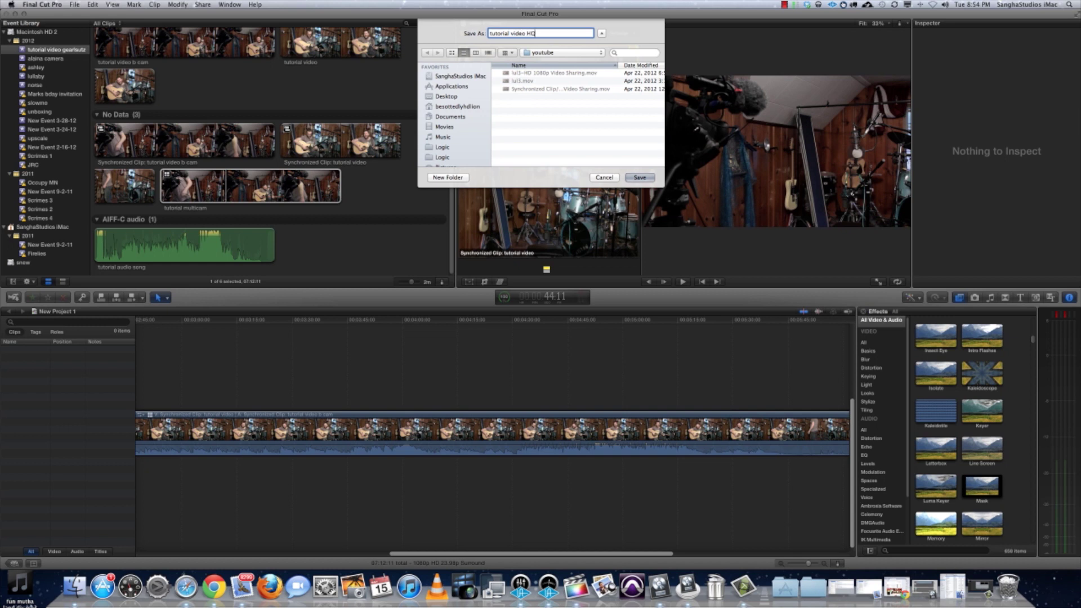
left_click(557, 54)
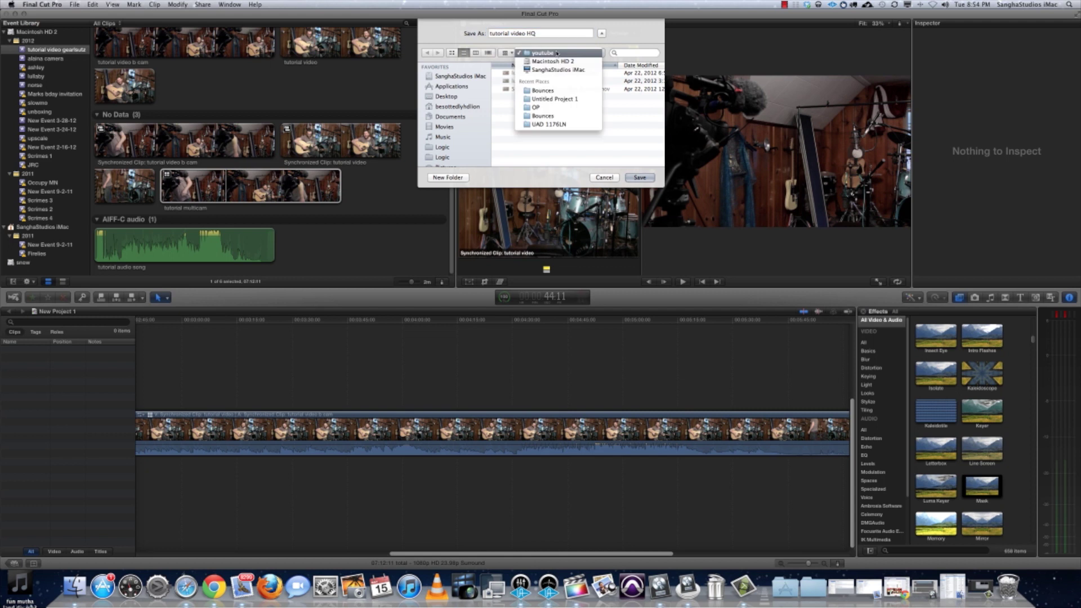
left_click(582, 56)
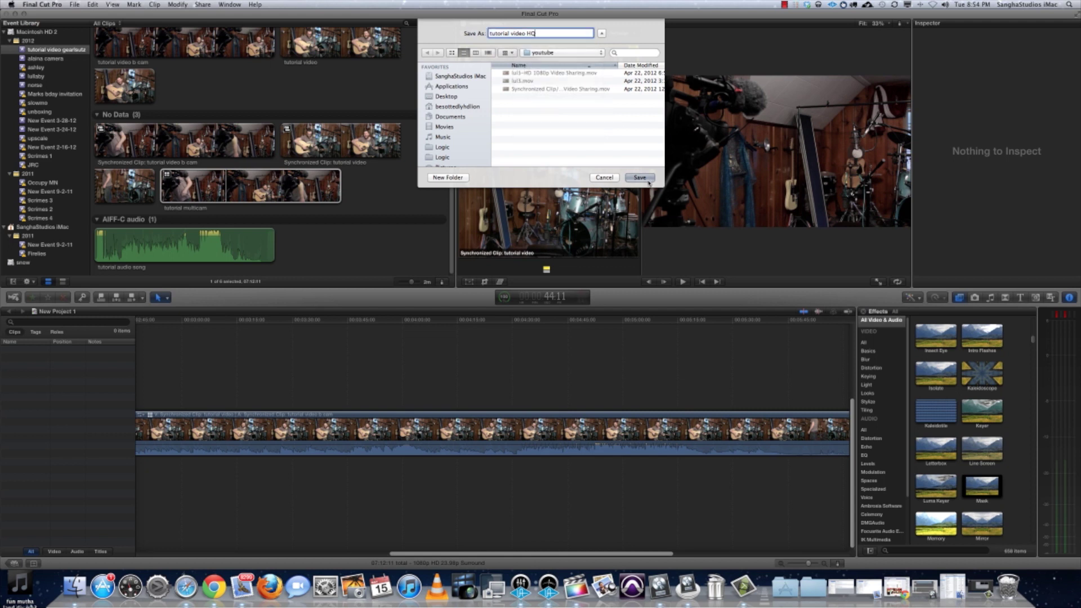
left_click(648, 179)
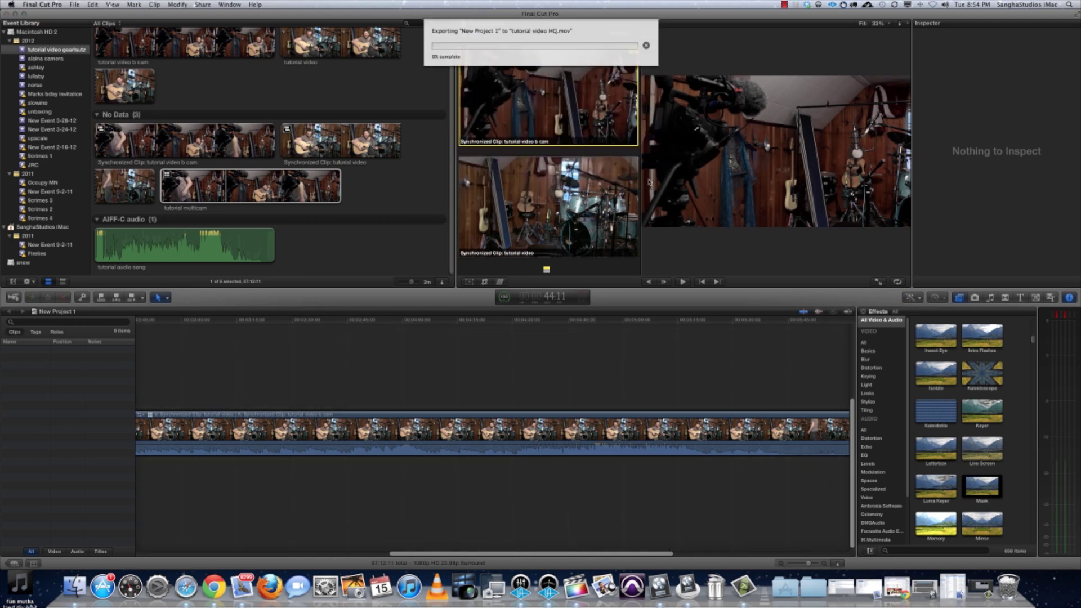